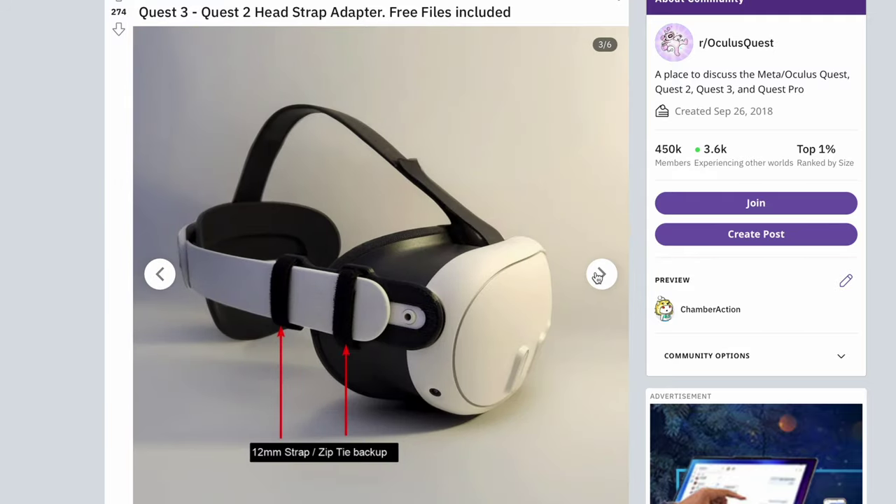
Advance the post's gallery two images to the yellow no-loop parts photo (5/6)
left_click(597, 277)
left_click(597, 277)
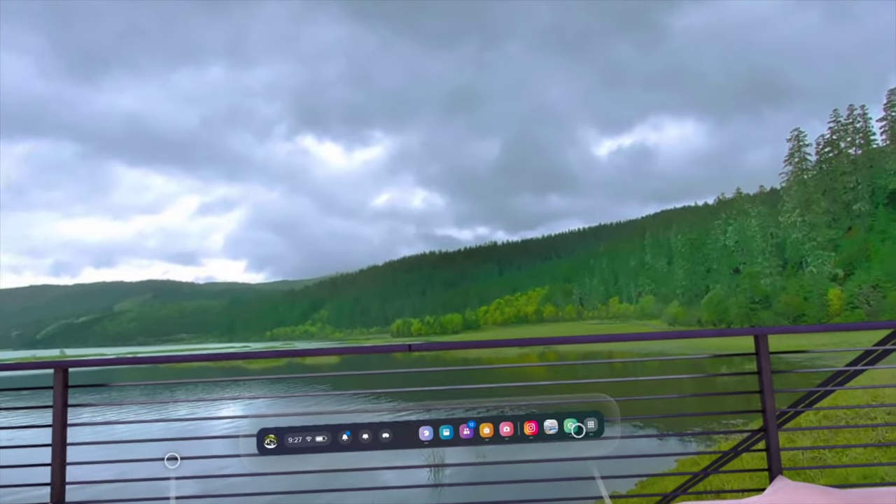
Check Hand Tracking Frequency Override under System > Developer, then go to System > Display
left_click(611, 443)
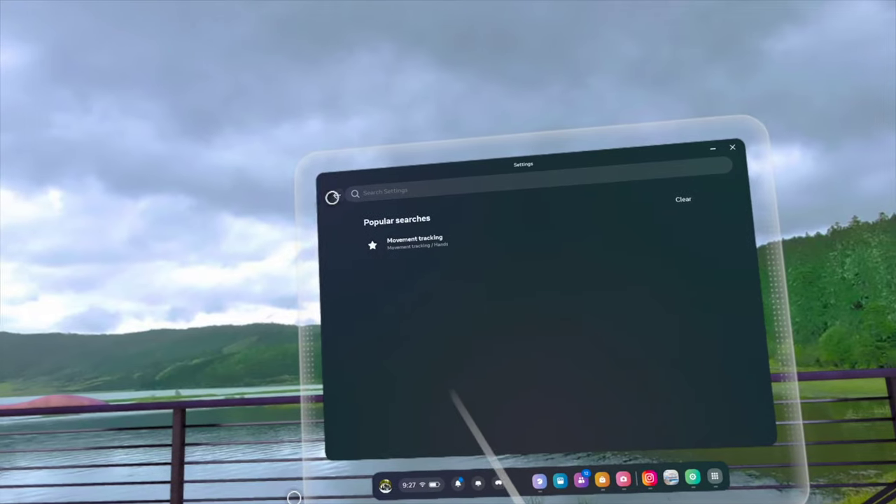
left_click(341, 193)
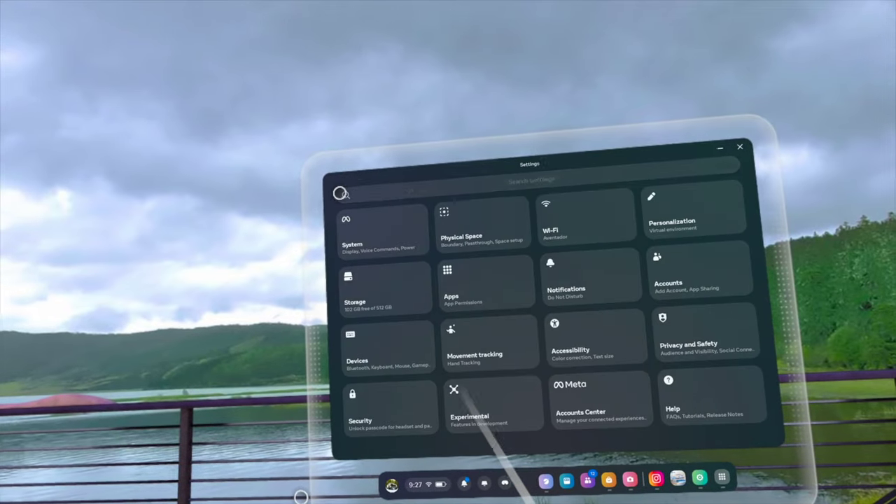
left_click(380, 231)
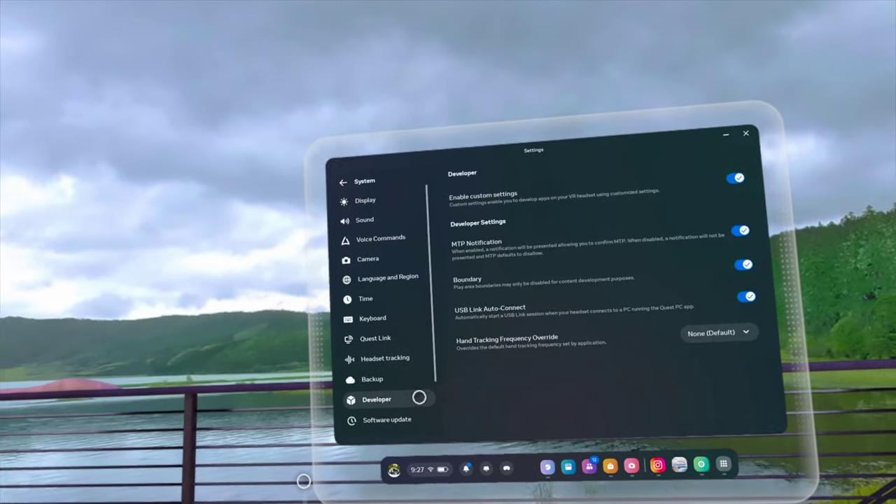
left_click(662, 326)
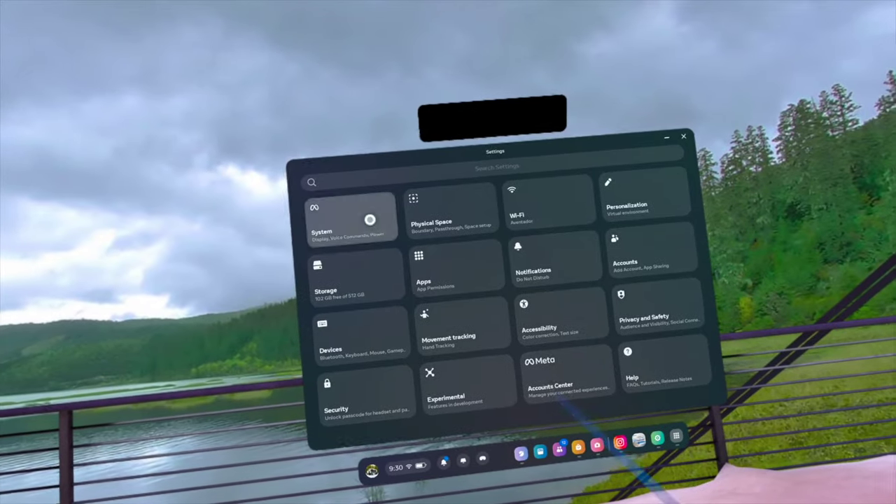
left_click(371, 218)
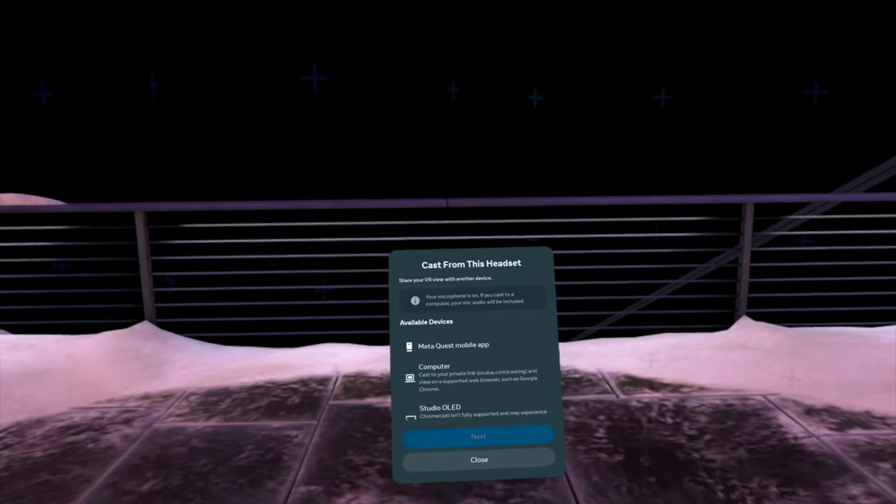
Scroll the Cast From This Headset Available Devices list down and back up
scroll(486, 357, "down", 2)
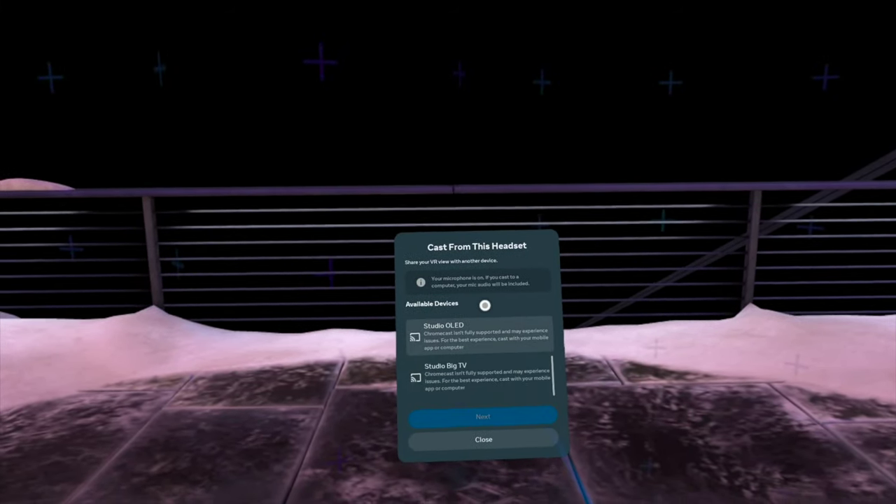
scroll(487, 322, "up", 2)
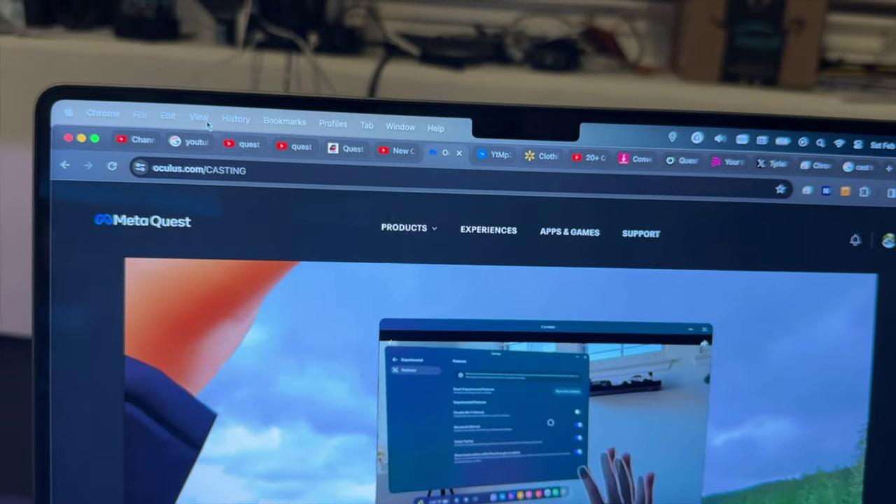
Cast the oculus.com/casting tab using Chrome's View > Cast... option
left_click(223, 102)
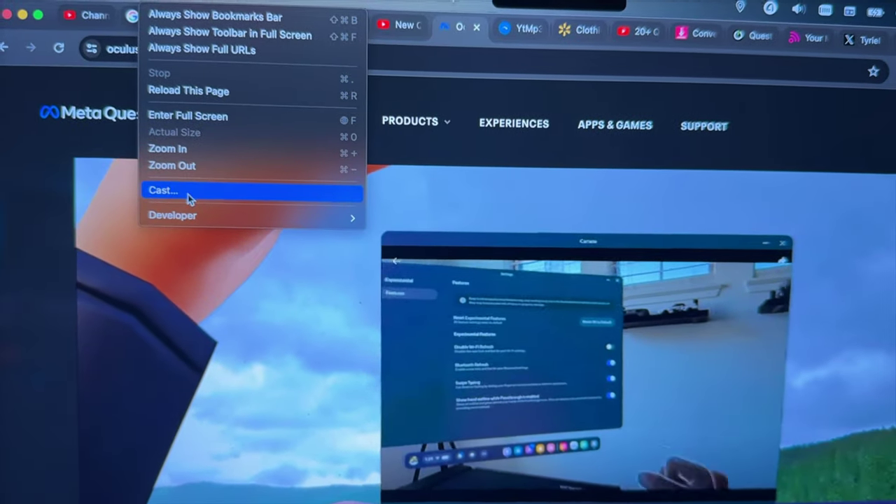
left_click(183, 247)
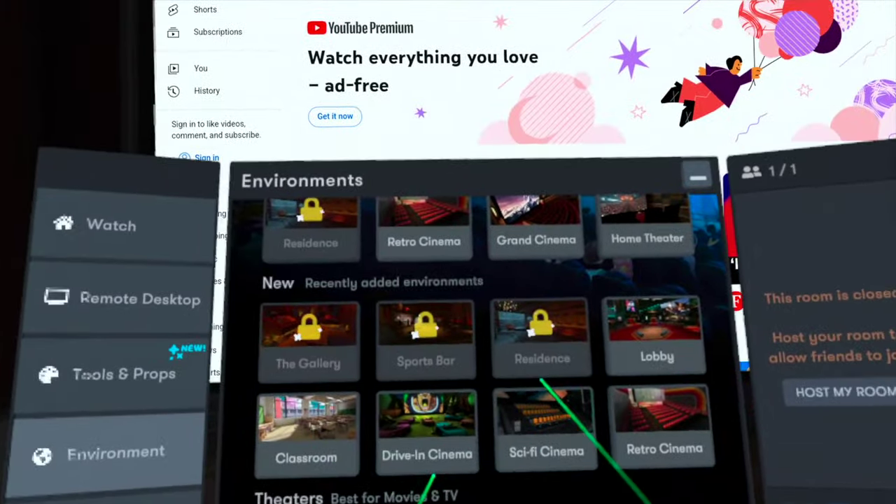
Scroll the Bigscreen Environments list to find the lounge environment
scroll(560, 378, "up", 3)
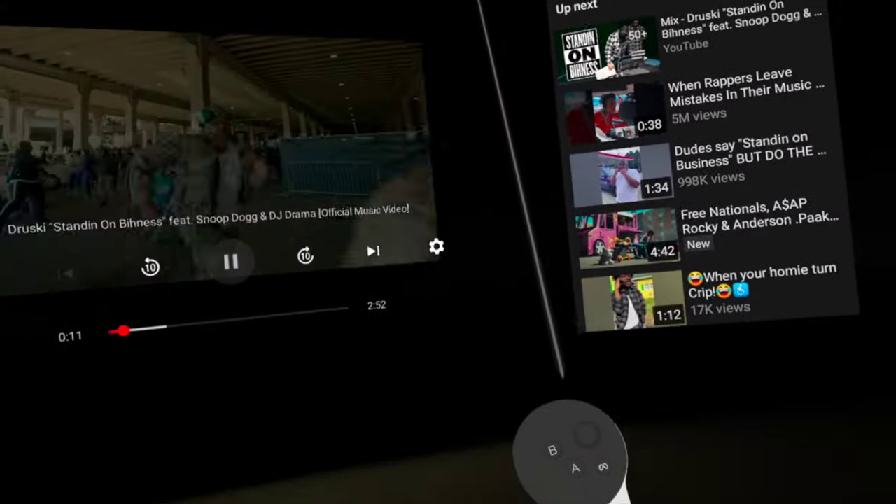
Bring up the Quest system menu over YouTube VR with the Meta button
key("super")
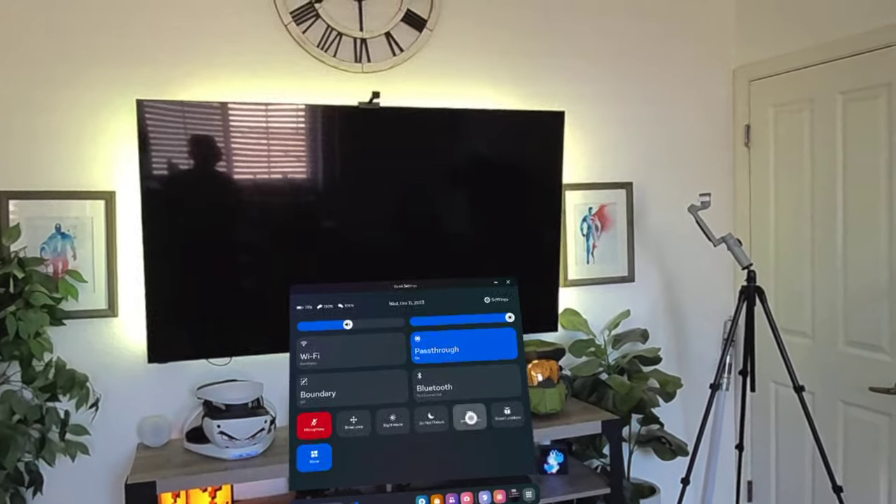
Turn the Switch view tile in Quick Settings on so it shows blue
left_click(470, 418)
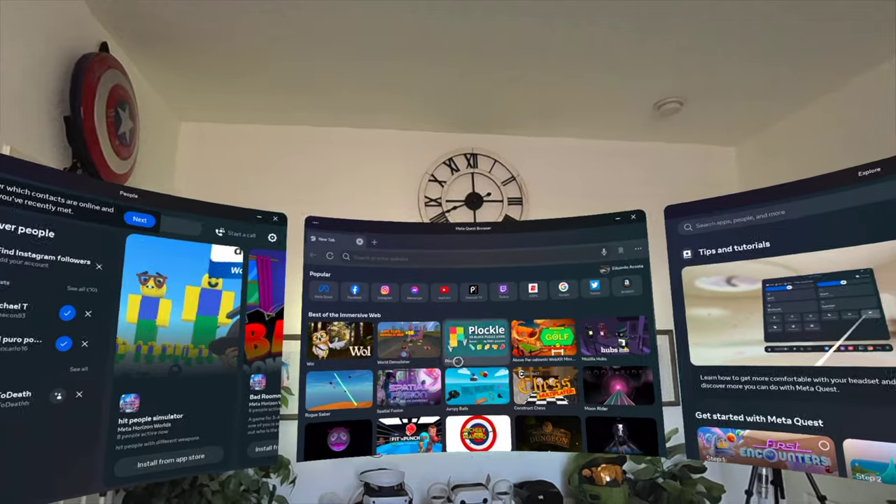
Scroll the browser's new tab page down to the Popular on Facebook videos
scroll(477, 342, "down", 3)
scroll(476, 342, "down", 2)
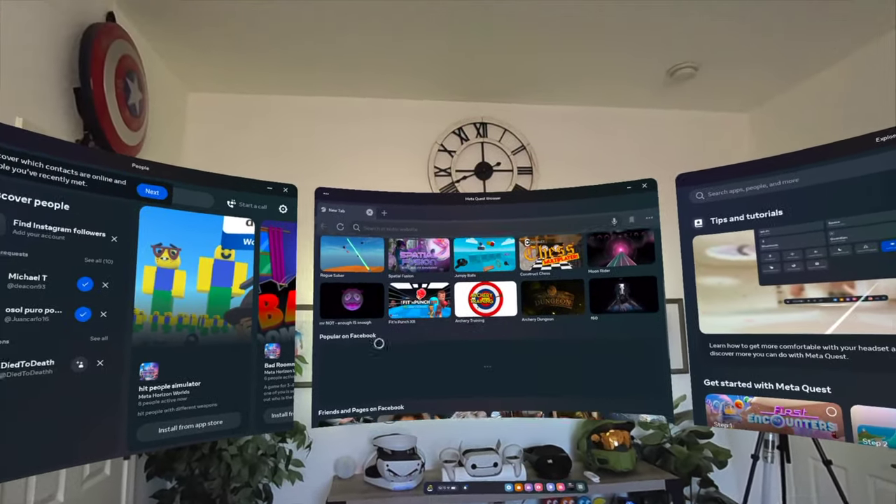
scroll(350, 329, "down", 2)
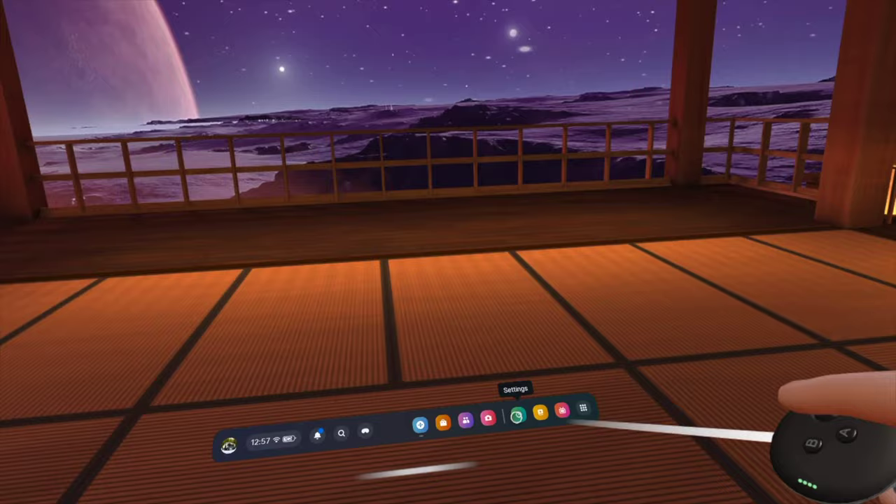
View the Custom Skybox options and Choose image, then cancel the Files picker
left_click(520, 398)
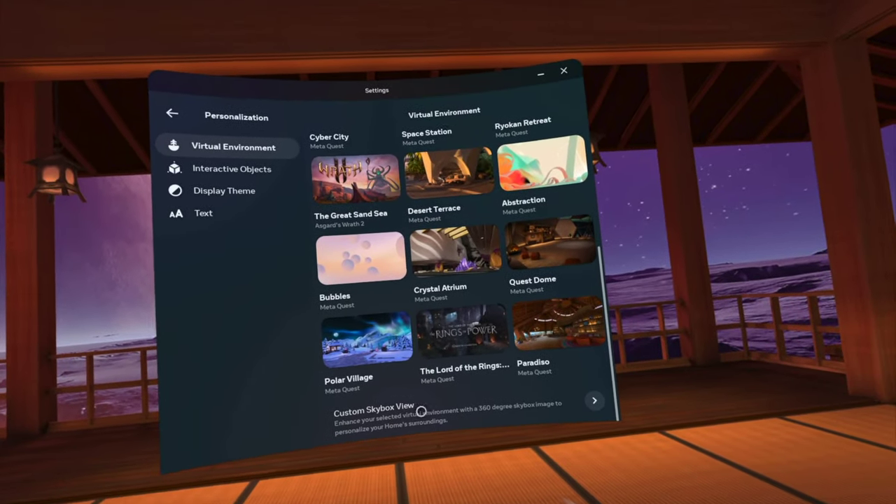
left_click(421, 411)
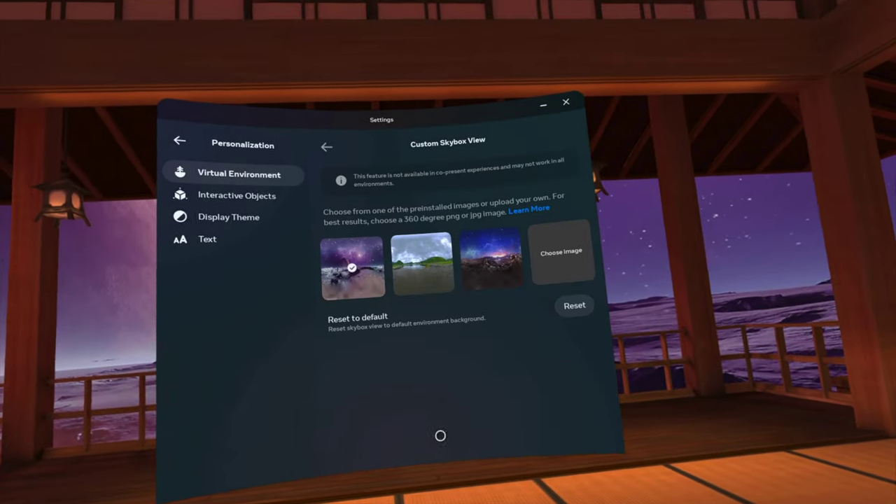
left_click(562, 283)
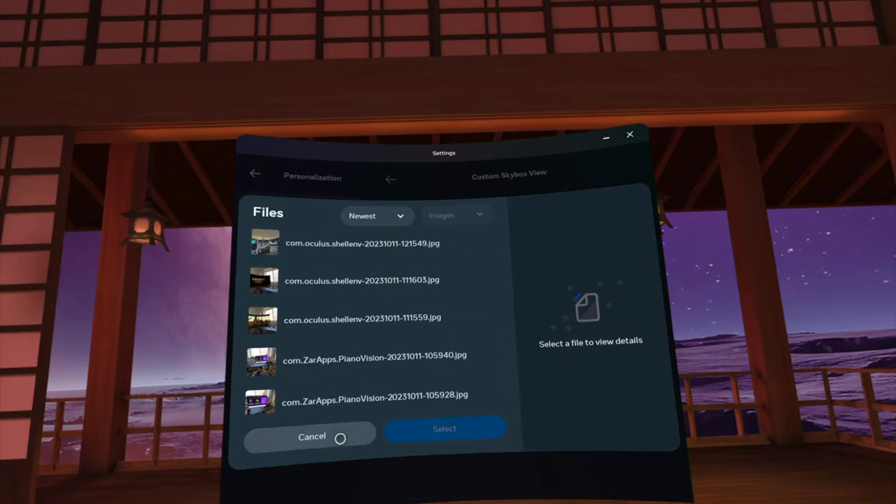
left_click(340, 438)
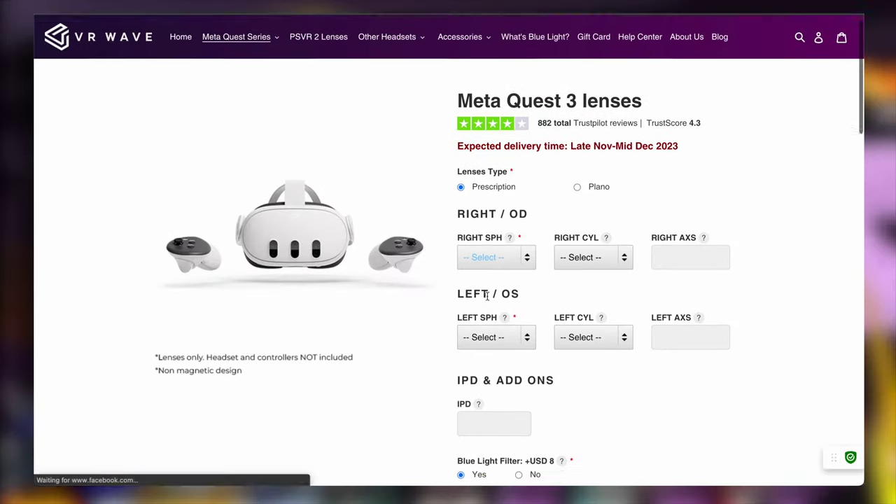
scroll(486, 295, "down", 2)
left_click(511, 187)
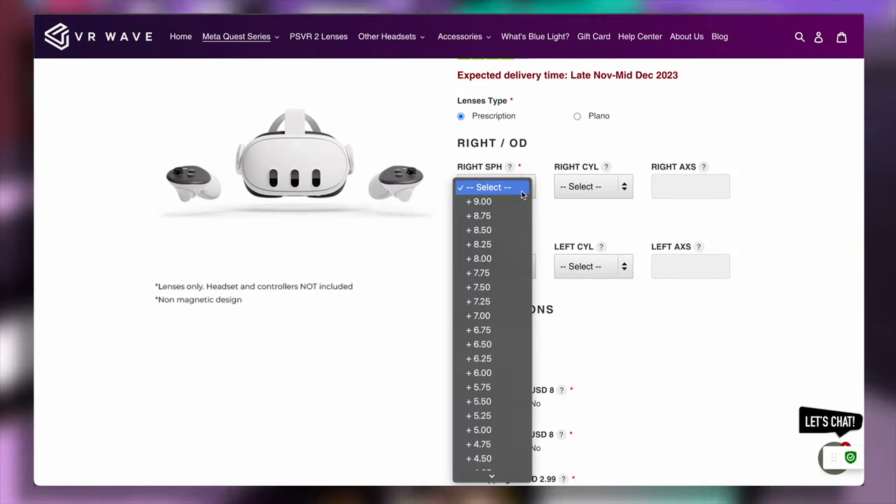
left_click(573, 193)
left_click(572, 187)
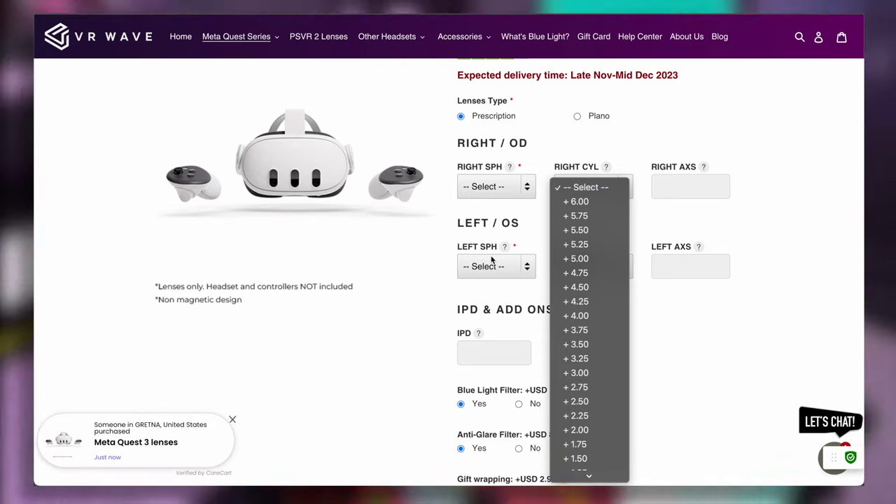
left_click(532, 268)
left_click(532, 268)
left_click(625, 266)
left_click(625, 266)
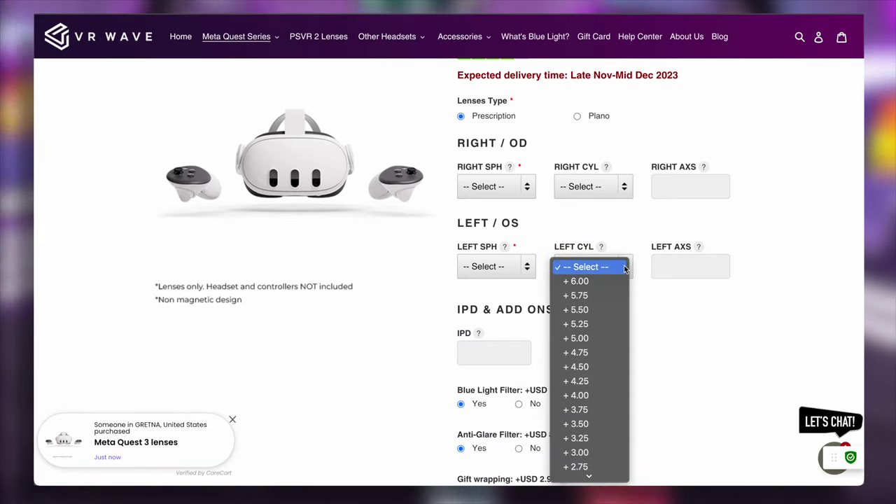
left_click(665, 376)
scroll(665, 376, "down", 5)
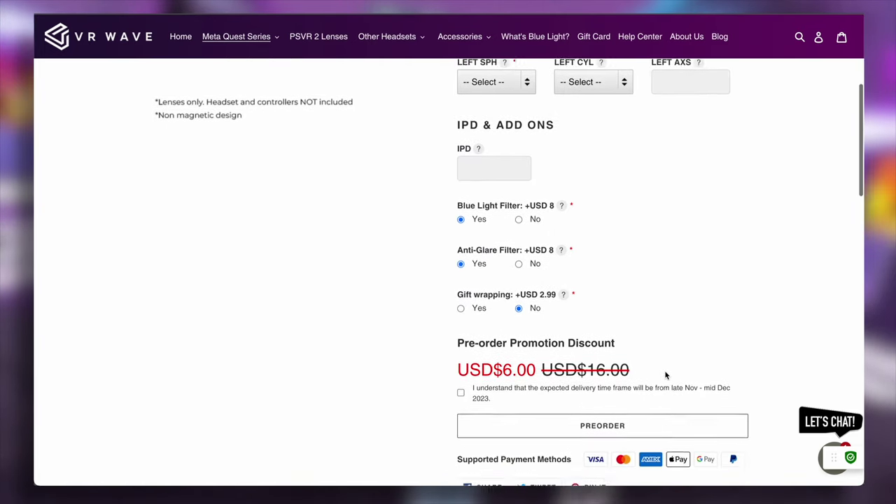
scroll(665, 376, "down", 2)
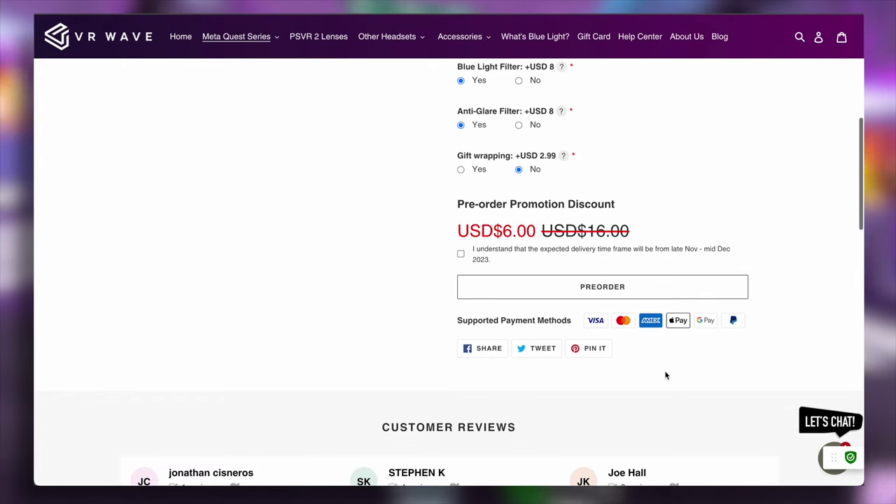
scroll(666, 376, "down", 3)
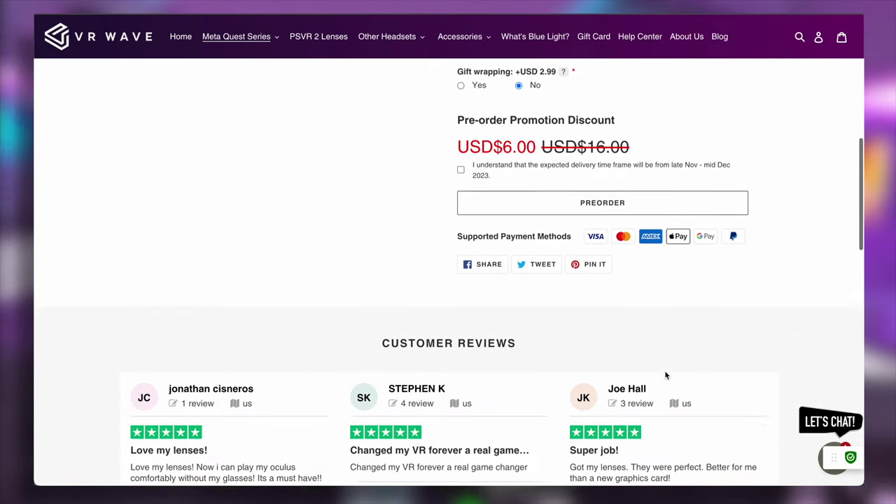
scroll(666, 376, "up", 8)
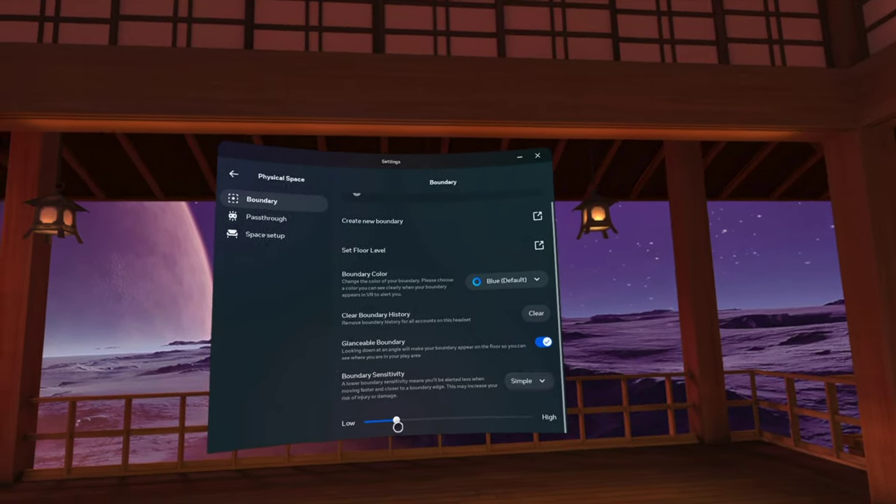
Drag the Boundary Sensitivity slider up to roughly the middle
left_click_drag(396, 424, 441, 418)
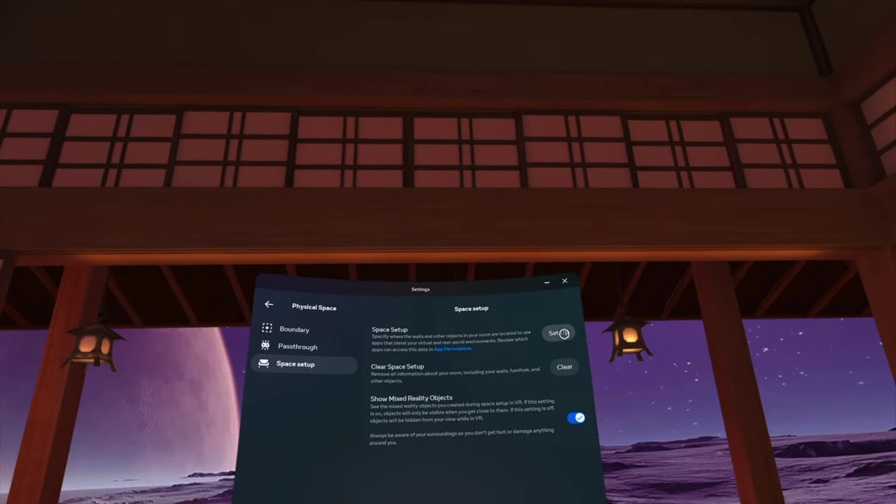
Start a new room scan and confirm the outlined object's label as Window
left_click(563, 334)
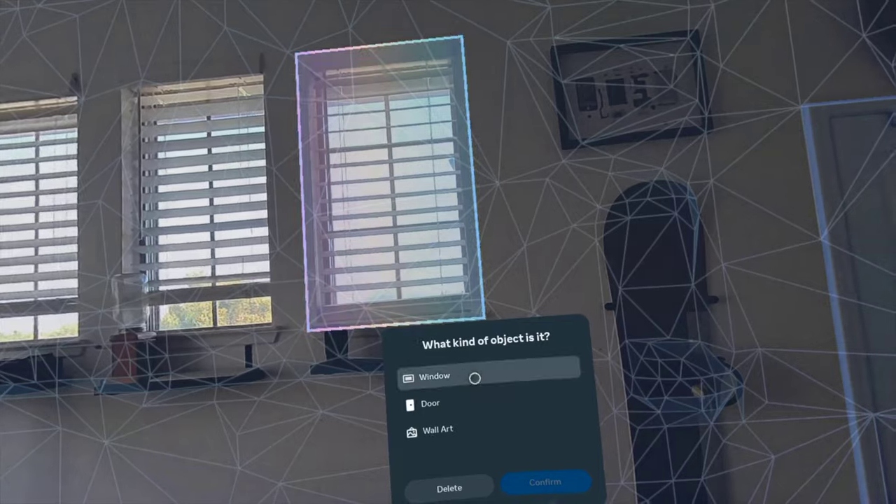
left_click(546, 482)
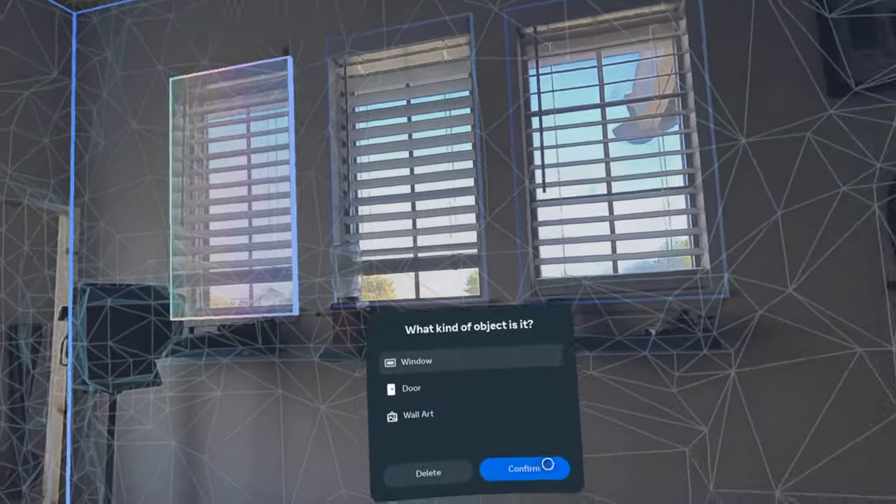
left_click(544, 466)
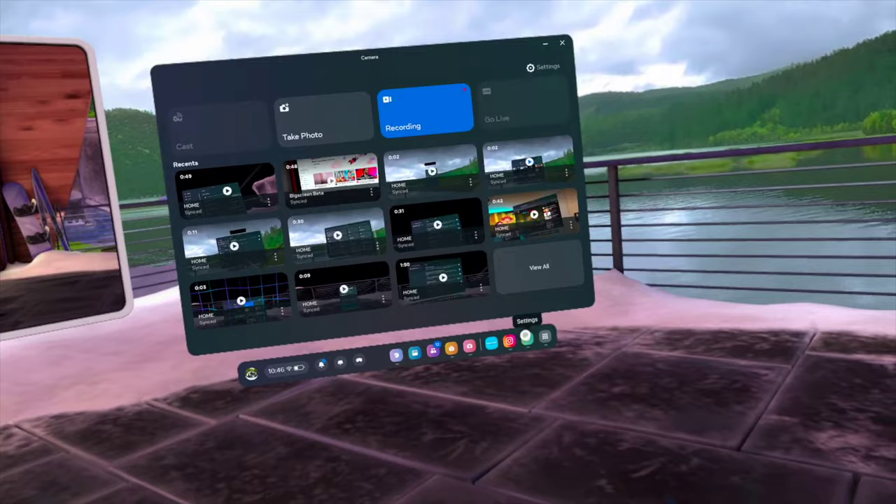
Close the Settings search and go back to the main Settings overview grid
left_click(523, 342)
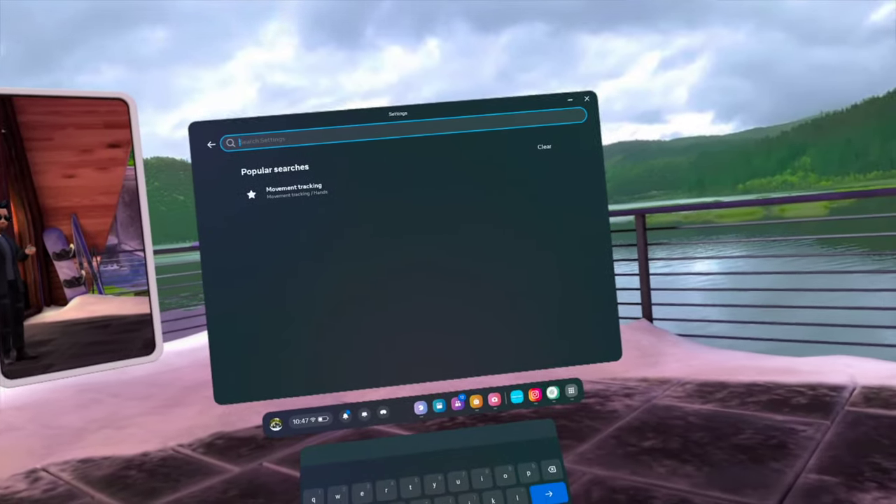
left_click(540, 387)
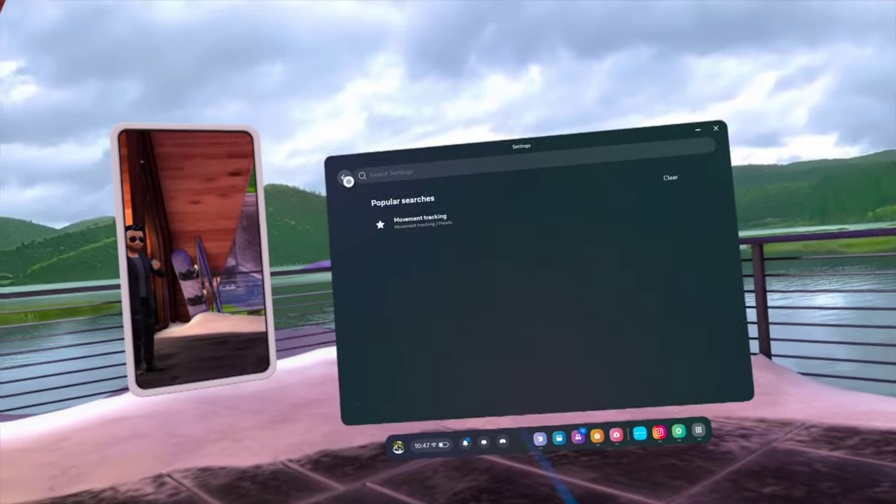
left_click(212, 144)
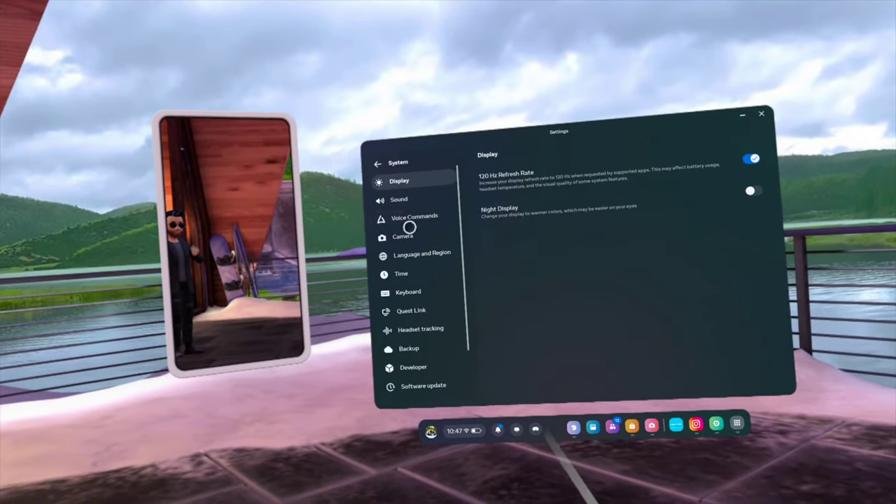
In Video Recording, review the Bit rate and recording eye options, keeping 5 mbps and Left eye
scroll(584, 329, "down", 3)
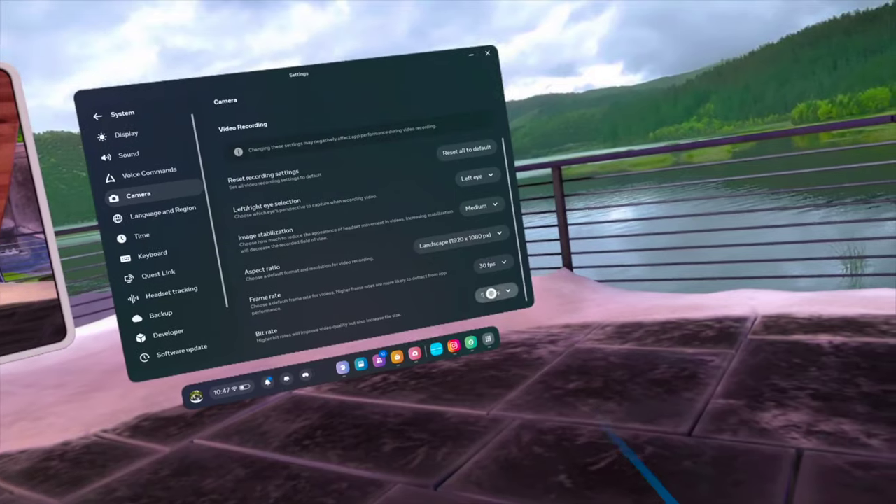
left_click(491, 294)
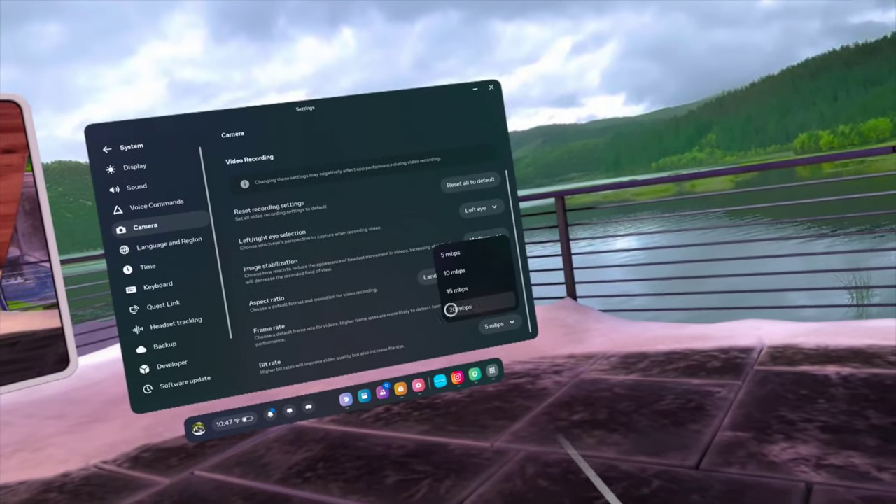
left_click(491, 316)
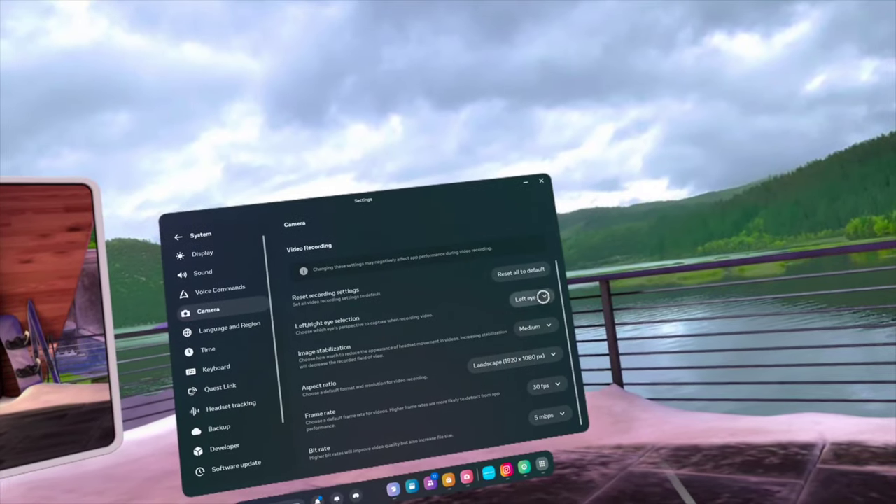
left_click(544, 297)
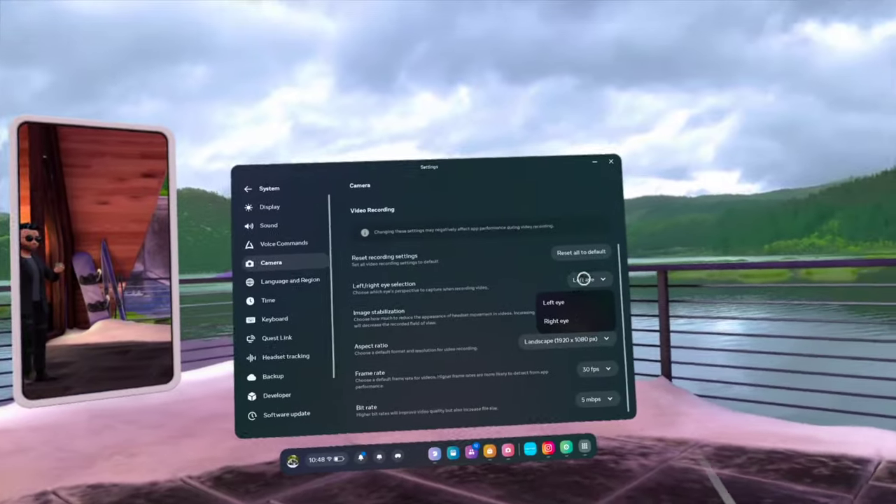
left_click(553, 292)
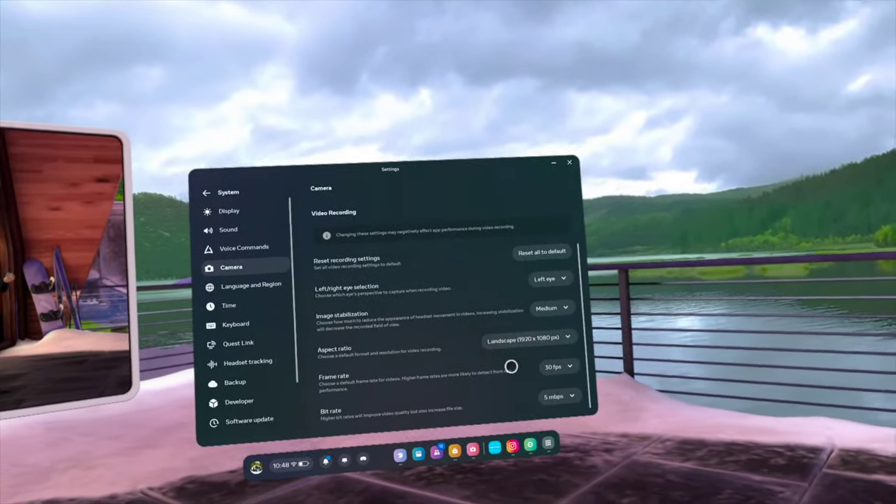
scroll(500, 362, "up", 5)
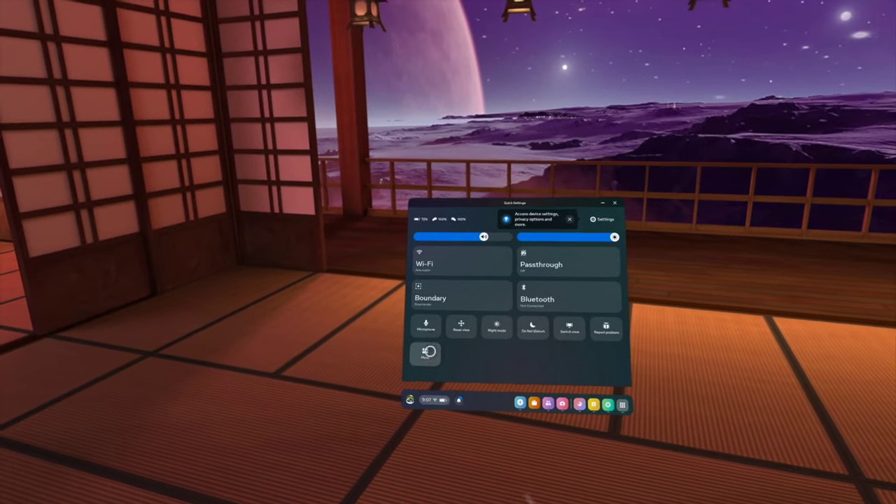
Enable the Move tile in Quick Settings to show the calories and move-minutes overlay
left_click(428, 352)
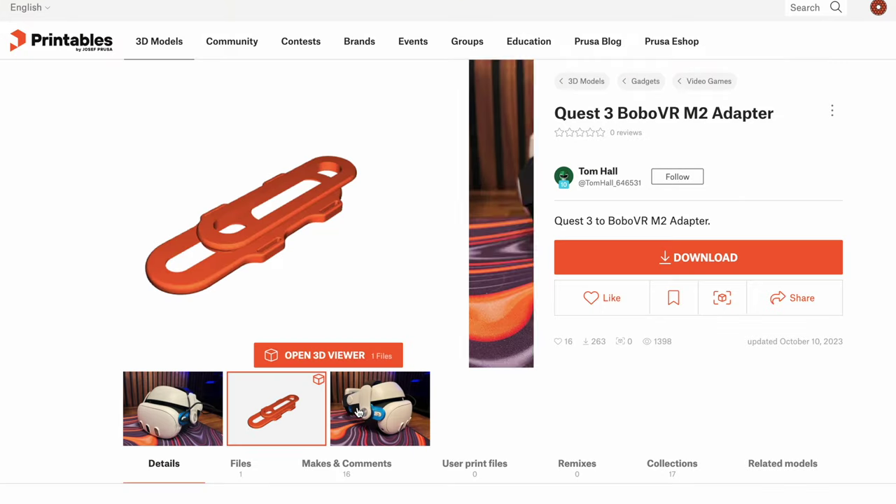
Show the adapter's headset photo, then scroll through Tags, Model origin and License
left_click(357, 413)
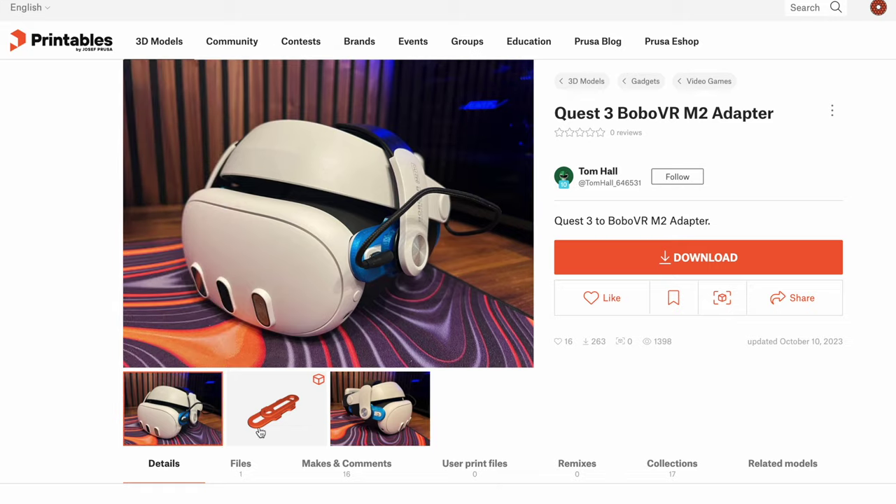
scroll(259, 433, "down", 7)
scroll(259, 434, "down", 3)
scroll(259, 430, "up", 10)
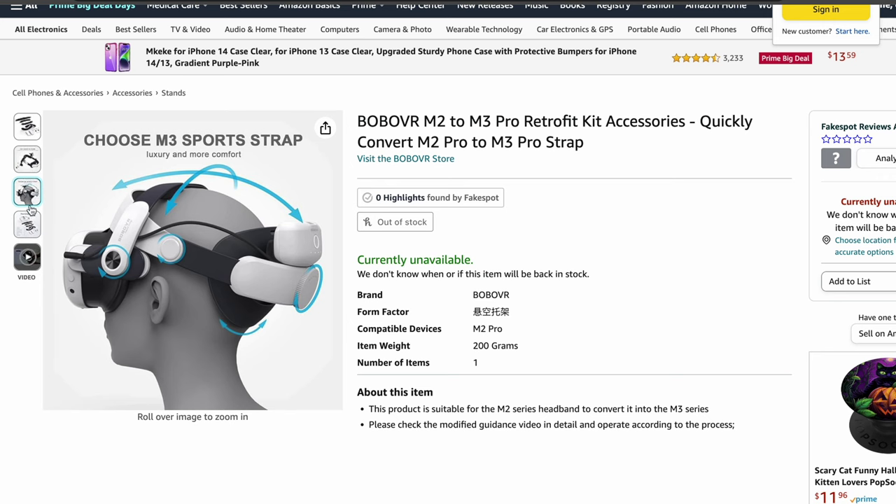
Preview the retrofit kit's listing images and install video from the thumbnail strip
mouse_move(30, 220)
mouse_move(32, 255)
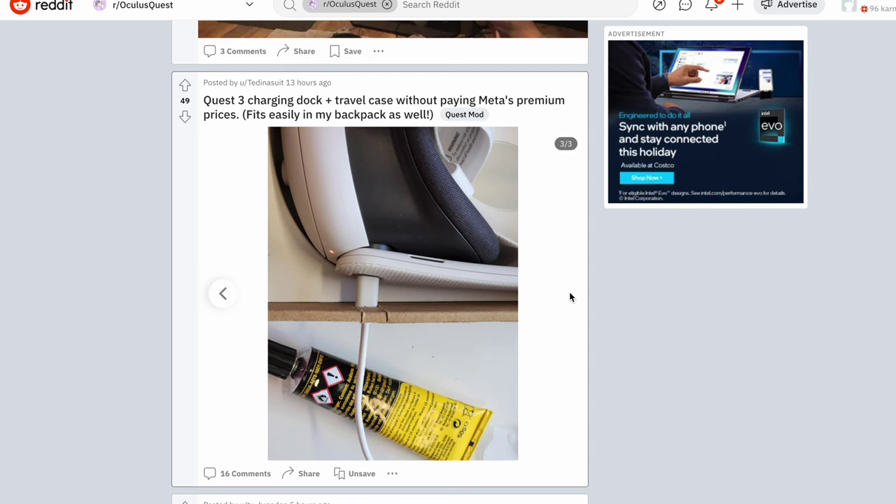
Step the post's gallery back from photo 3/3 to 1/3, the cardboard box
left_click(226, 299)
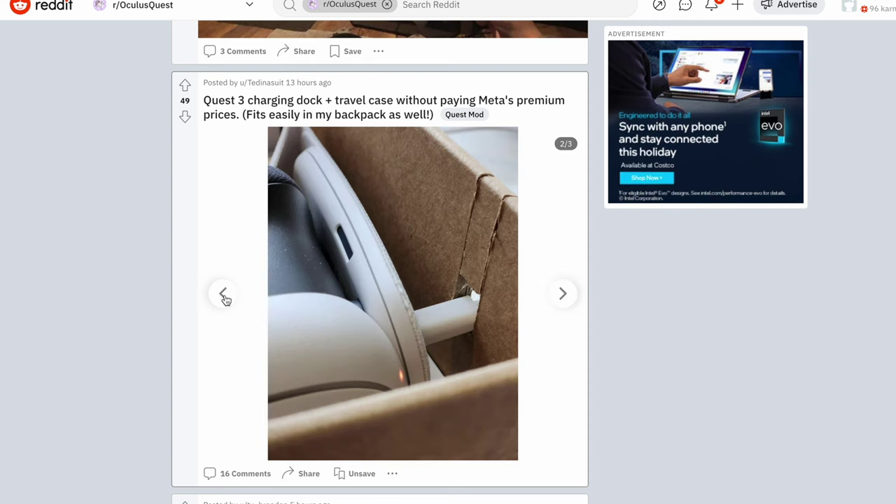
left_click(224, 295)
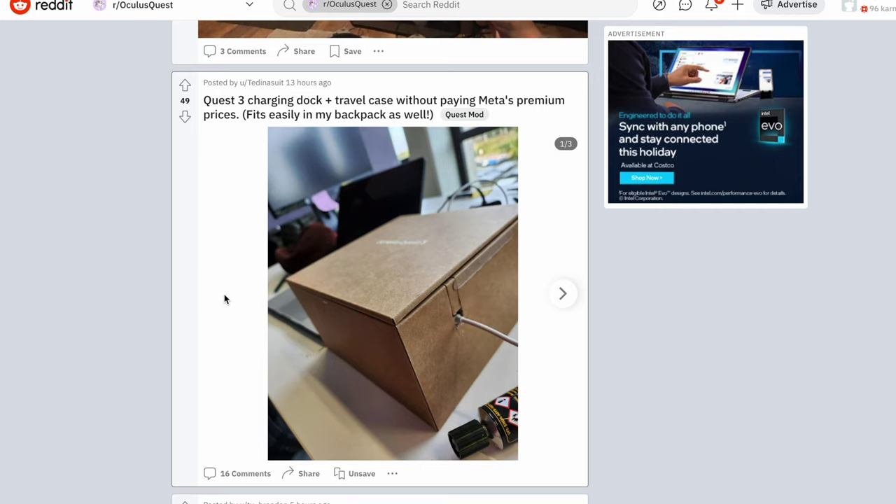